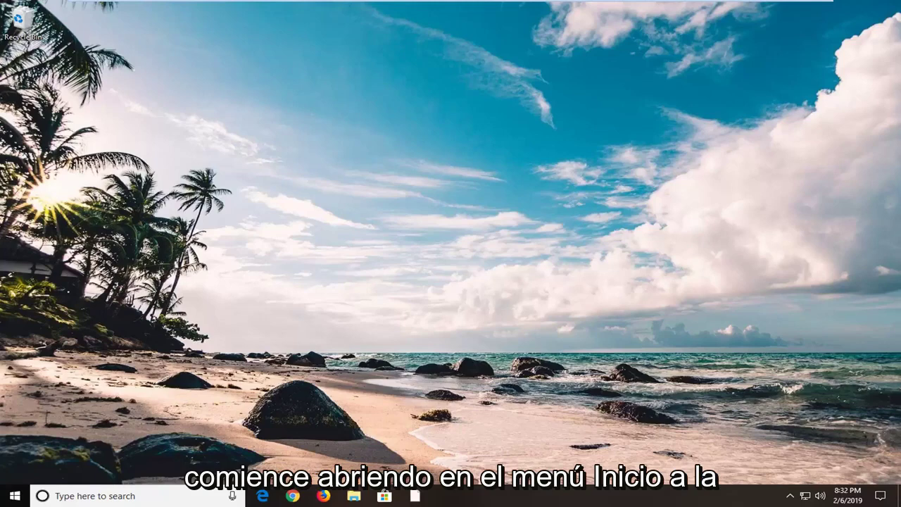
Step: Search Start for regedit and launch Registry Editor as administrator
{"action": "left_click", "coordinate": [14, 496]}
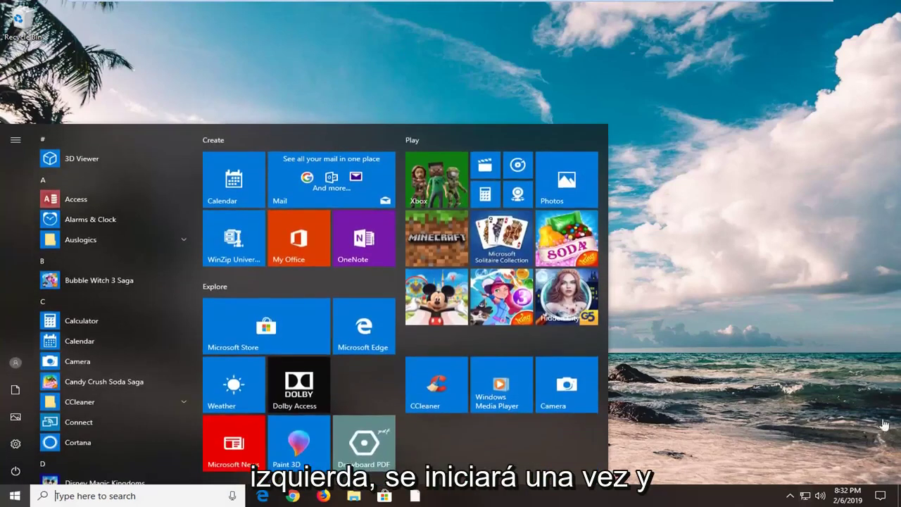
{"action": "type", "text": "r"}
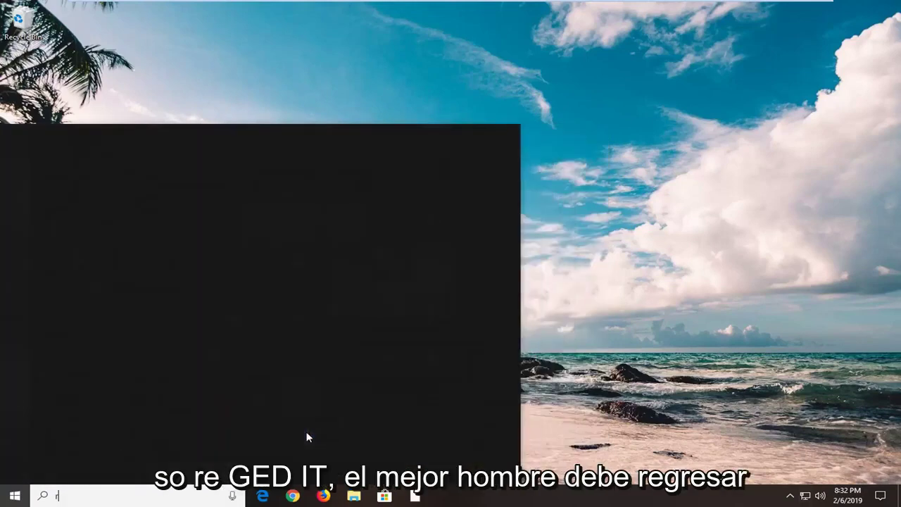
{"action": "type", "text": "egedit"}
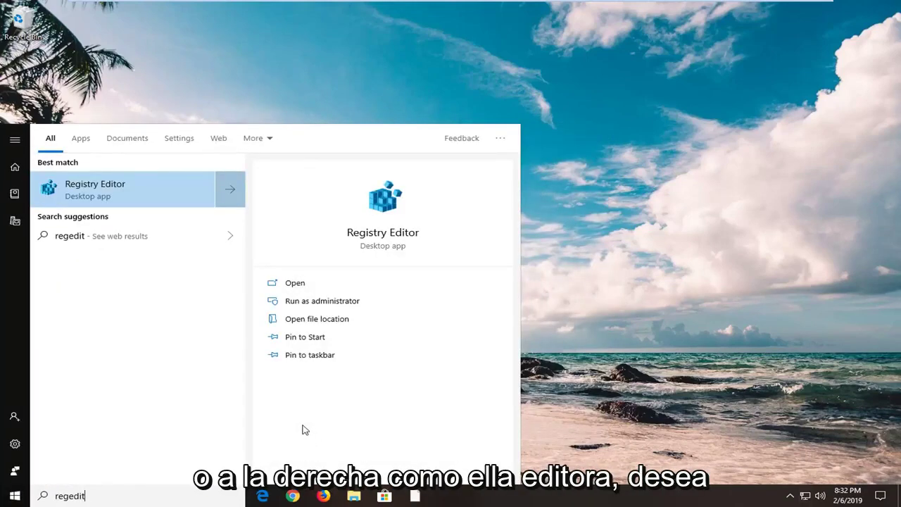
{"action": "right_click", "coordinate": [118, 194]}
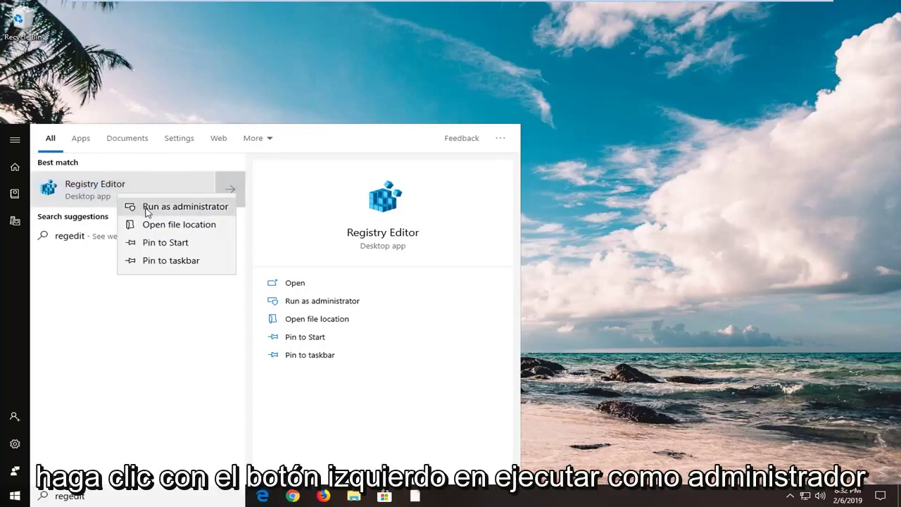
{"action": "left_click", "coordinate": [146, 209]}
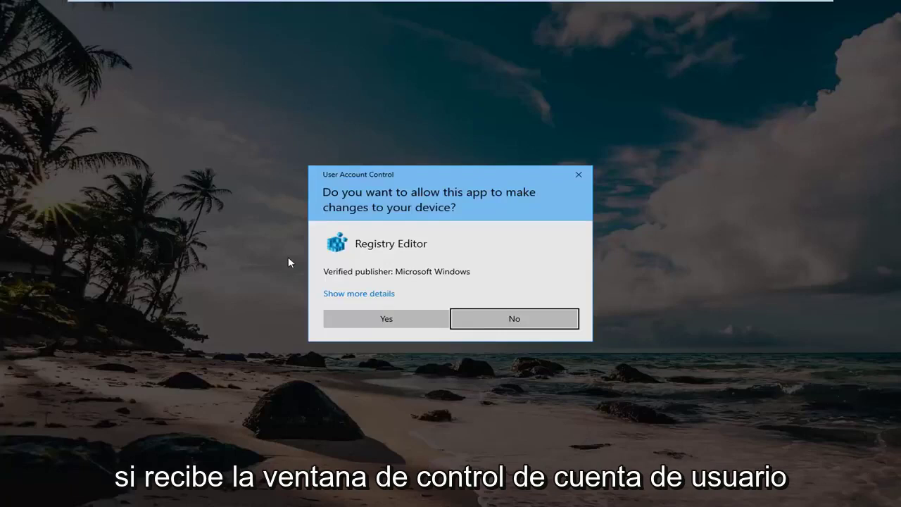
Step: Approve the UAC prompt, select Computer, and cancel a full-registry export
{"action": "left_click", "coordinate": [360, 318]}
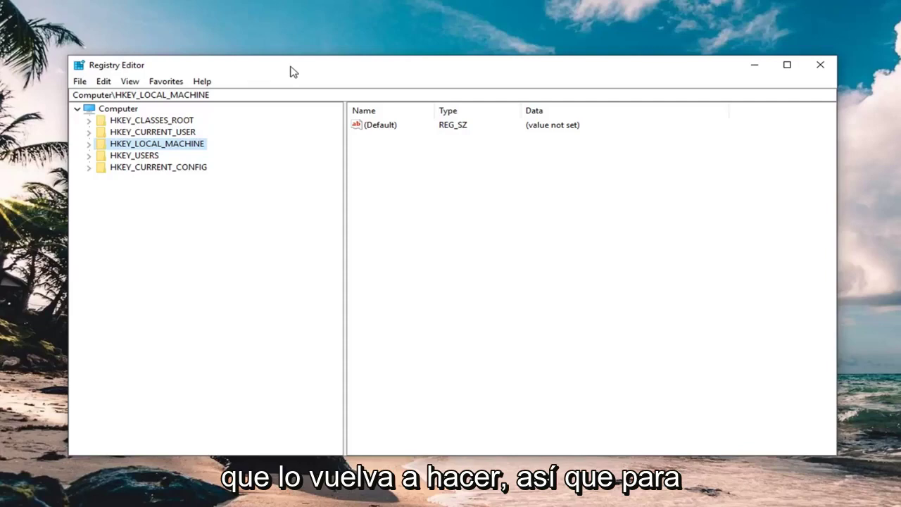
{"action": "left_click", "coordinate": [116, 109]}
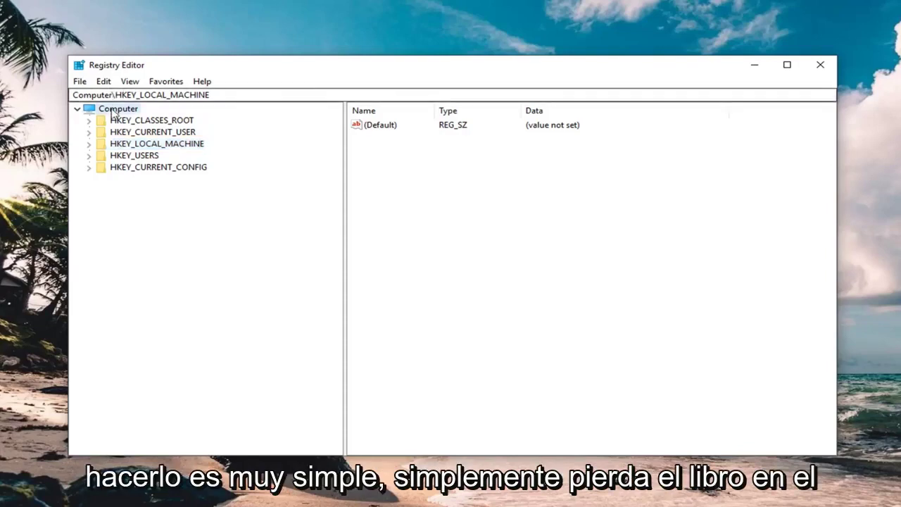
{"action": "left_click", "coordinate": [80, 82]}
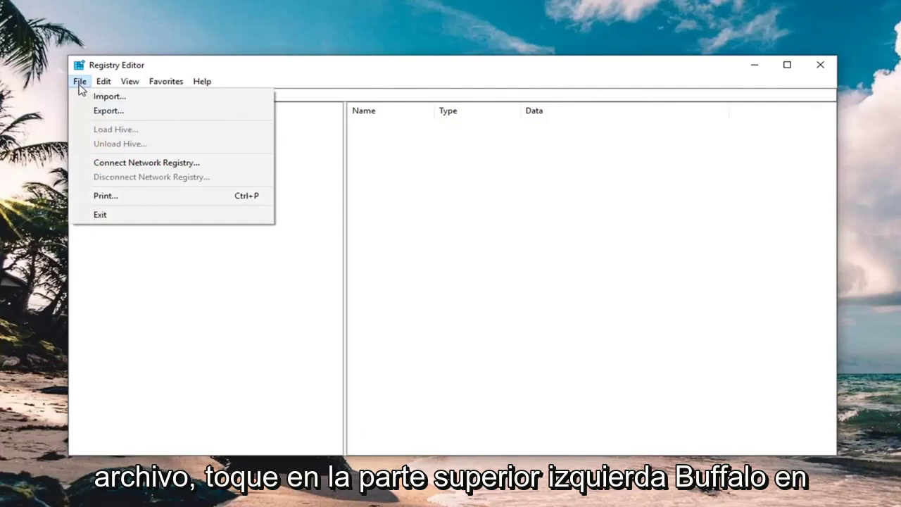
{"action": "left_click", "coordinate": [99, 112]}
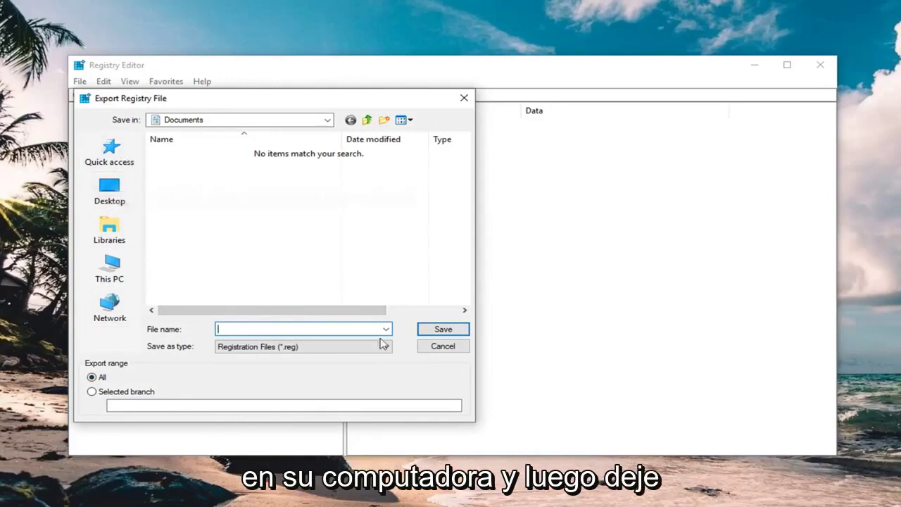
{"action": "left_click", "coordinate": [441, 346]}
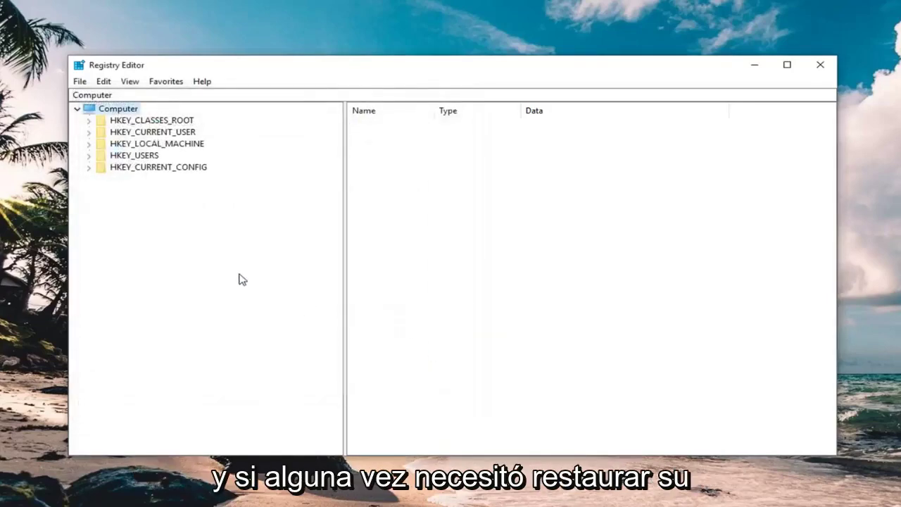
Step: Open the registry Import window and close it without importing
{"action": "left_click", "coordinate": [81, 83]}
{"action": "left_click", "coordinate": [117, 103]}
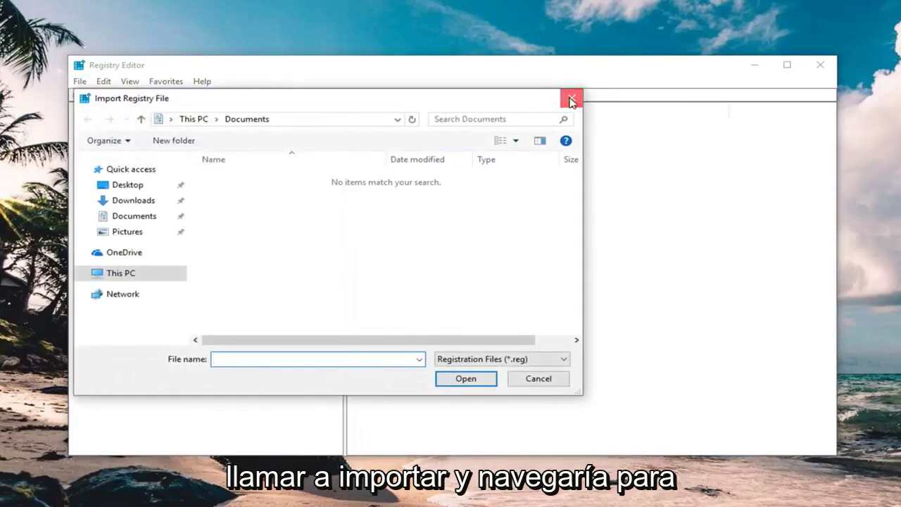
{"action": "left_click", "coordinate": [571, 99]}
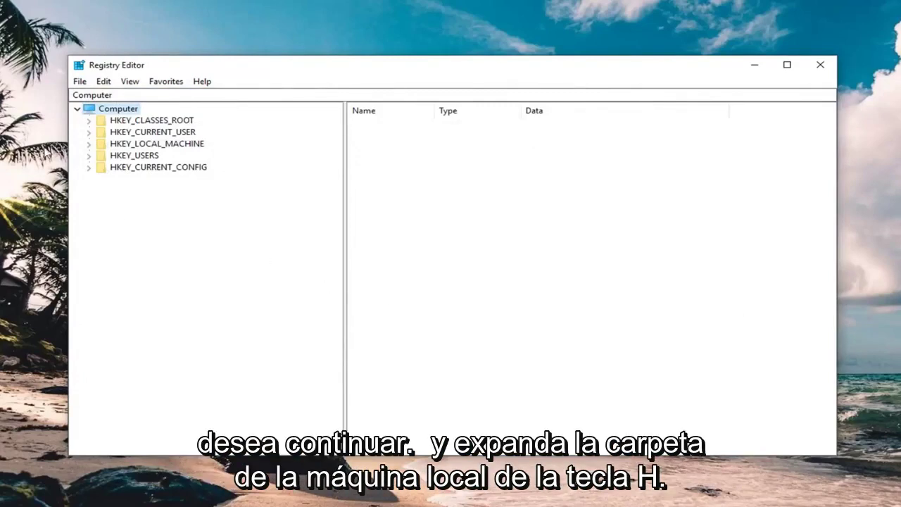
Step: Navigate the tree to HKLM\SYSTEM\CurrentControlSet\Control\Network
{"action": "left_click", "coordinate": [149, 145]}
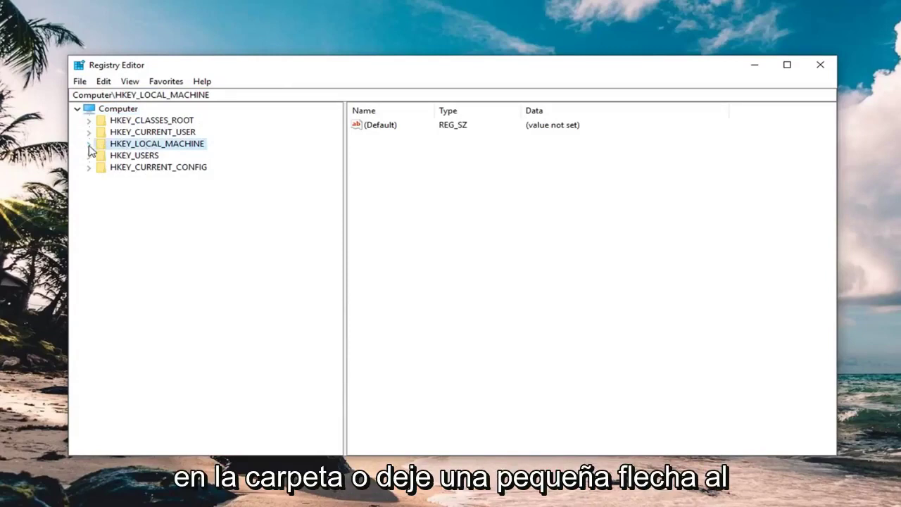
{"action": "left_click", "coordinate": [88, 144]}
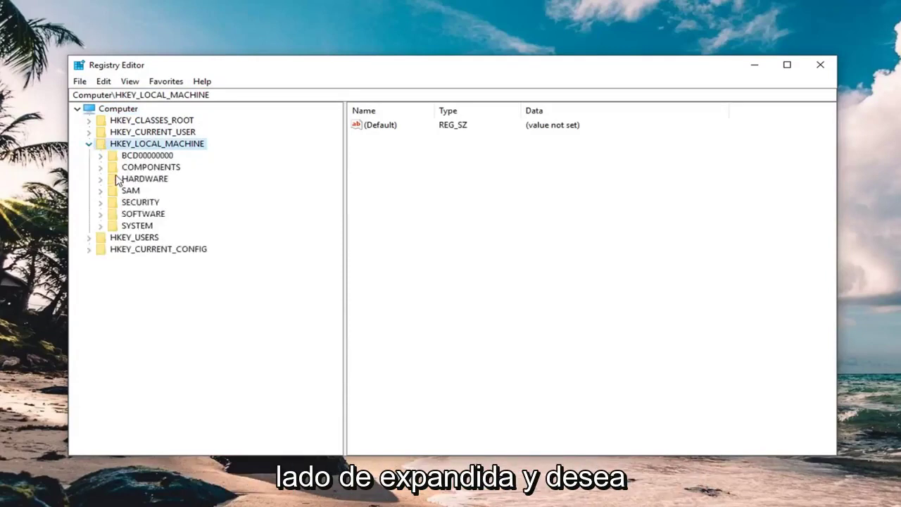
{"action": "left_click", "coordinate": [131, 226]}
{"action": "left_click", "coordinate": [100, 226]}
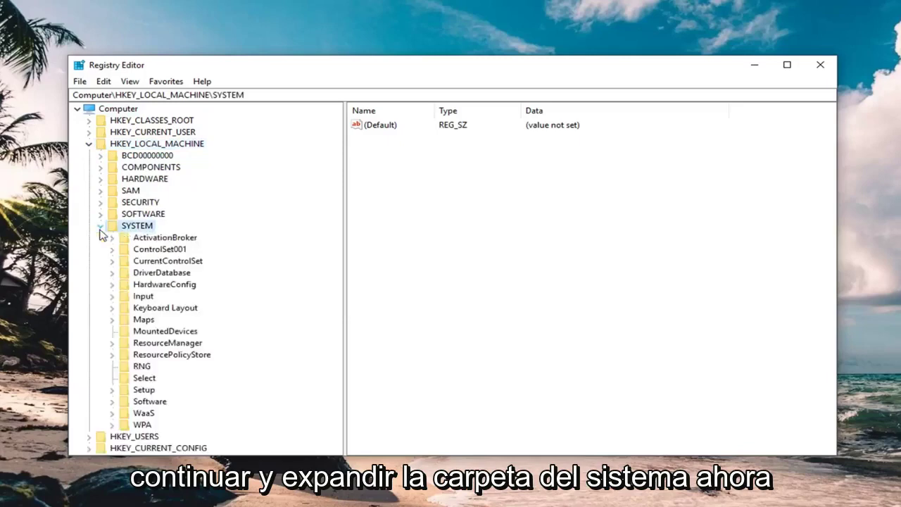
{"action": "left_click", "coordinate": [140, 263]}
{"action": "left_click", "coordinate": [112, 261]}
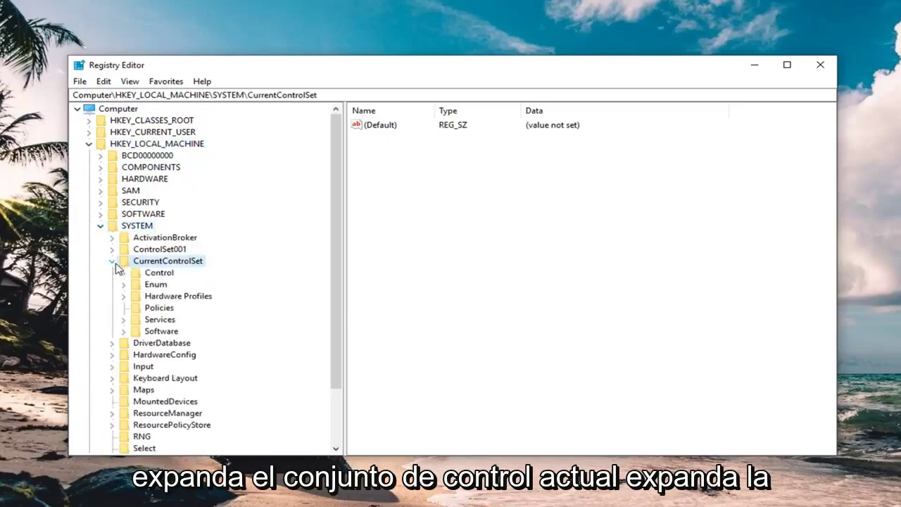
{"action": "left_click", "coordinate": [124, 272]}
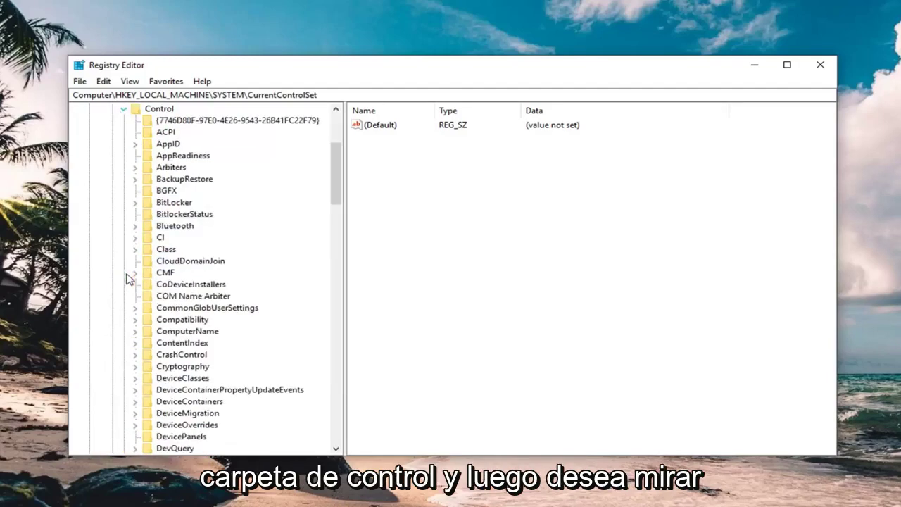
{"action": "scroll", "coordinate": [172, 269], "scroll_direction": "down", "scroll_amount": 5}
{"action": "scroll", "coordinate": [172, 269], "scroll_direction": "down", "scroll_amount": 4}
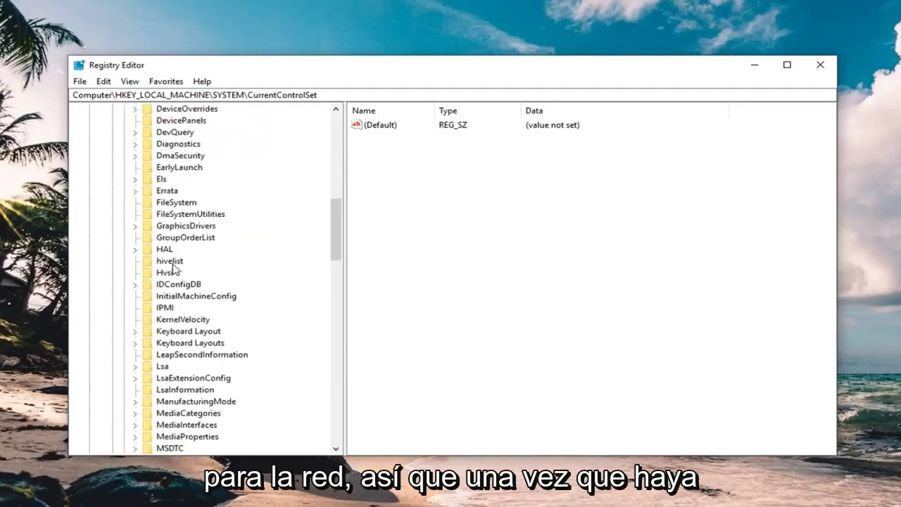
{"action": "scroll", "coordinate": [172, 269], "scroll_direction": "down", "scroll_amount": 4}
{"action": "scroll", "coordinate": [166, 317], "scroll_direction": "down", "scroll_amount": 3}
{"action": "left_click", "coordinate": [165, 275]}
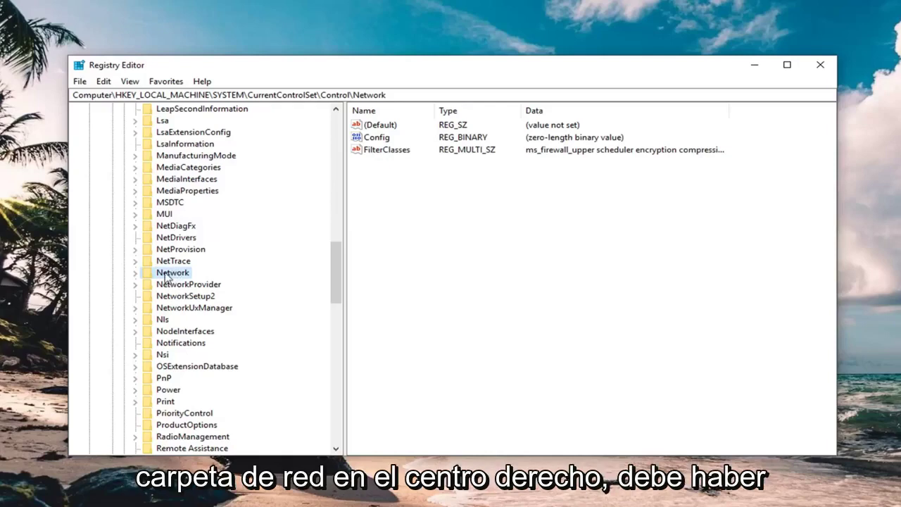
Step: Delete the Network key's Config value, confirm it, and close Registry Editor
{"action": "left_click", "coordinate": [374, 139]}
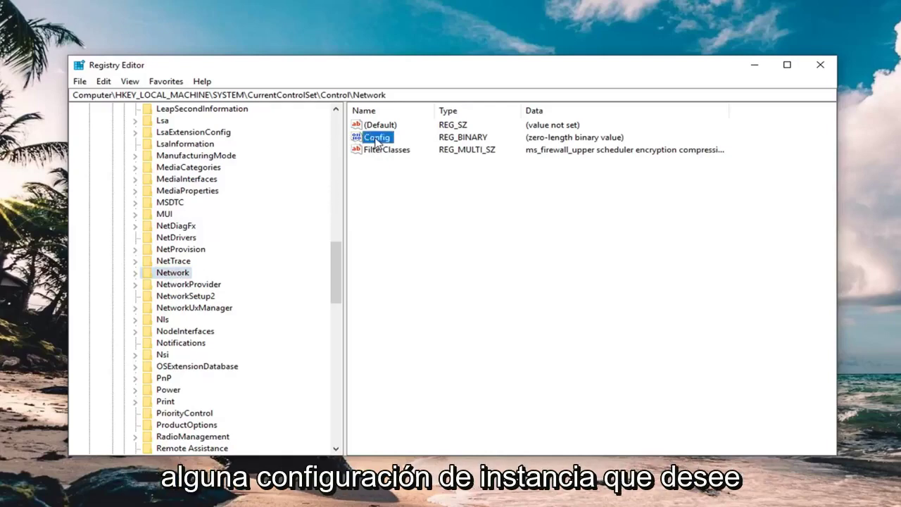
{"action": "right_click", "coordinate": [378, 140]}
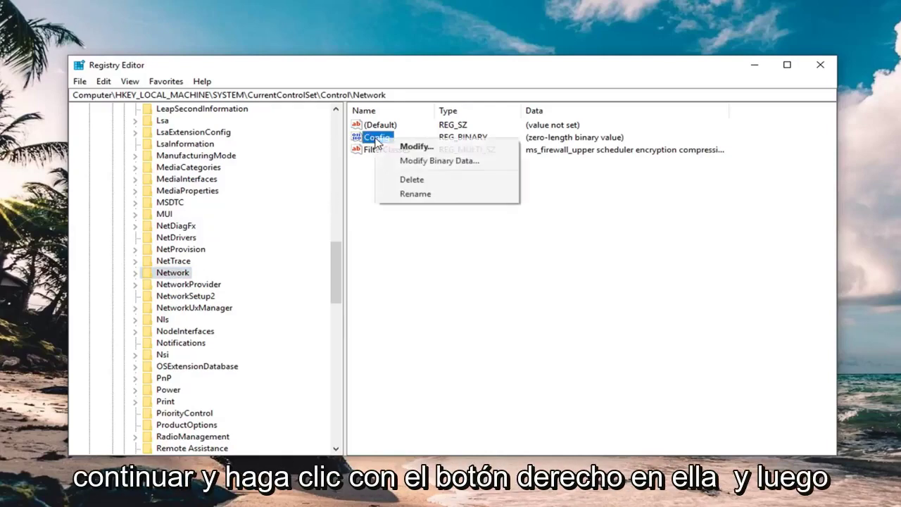
{"action": "left_click", "coordinate": [407, 178]}
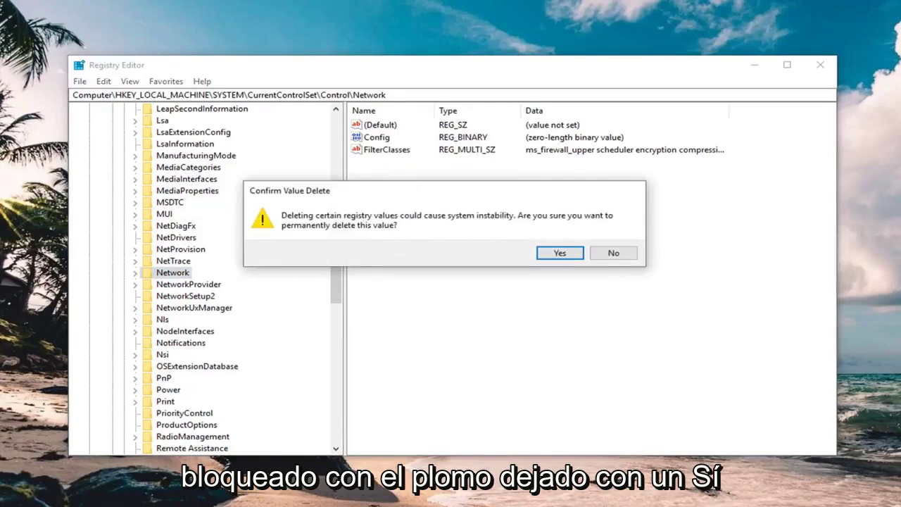
{"action": "left_click", "coordinate": [556, 254]}
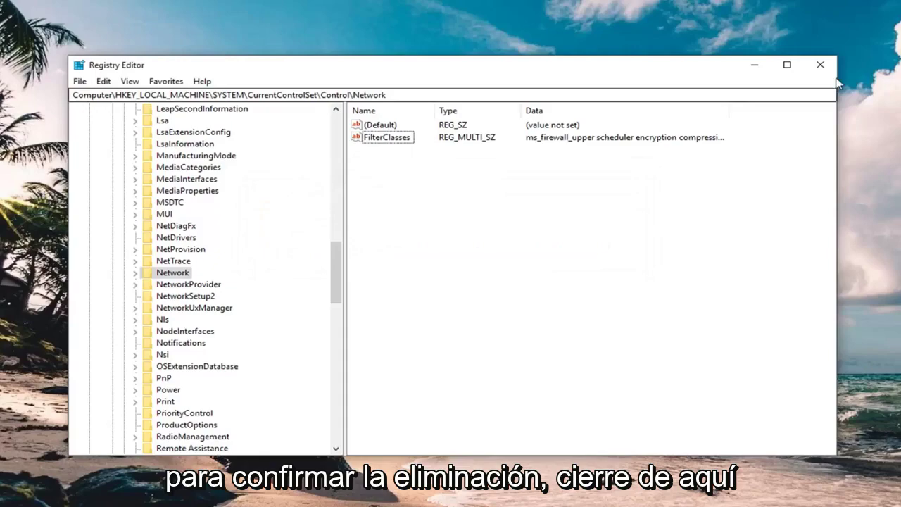
{"action": "left_click", "coordinate": [819, 64]}
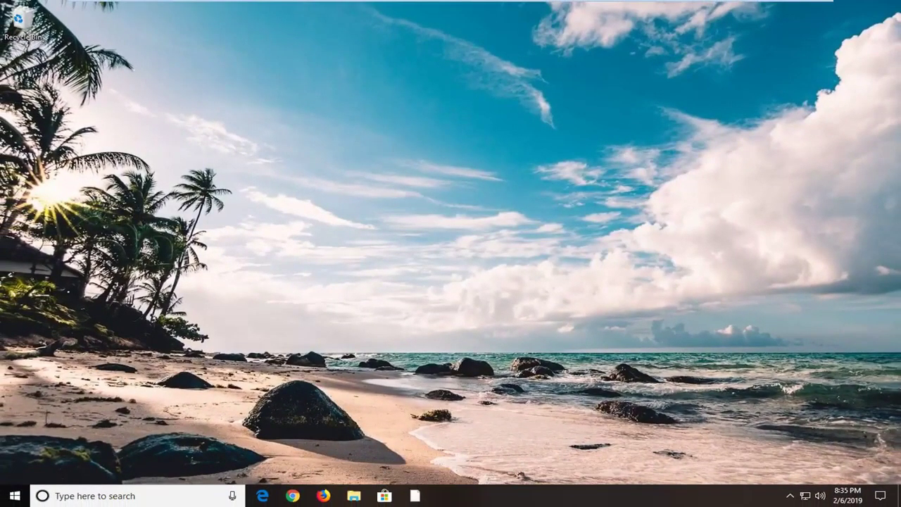
Step: Search Start for 'device manager' and launch Device Manager
{"action": "left_click", "coordinate": [9, 496]}
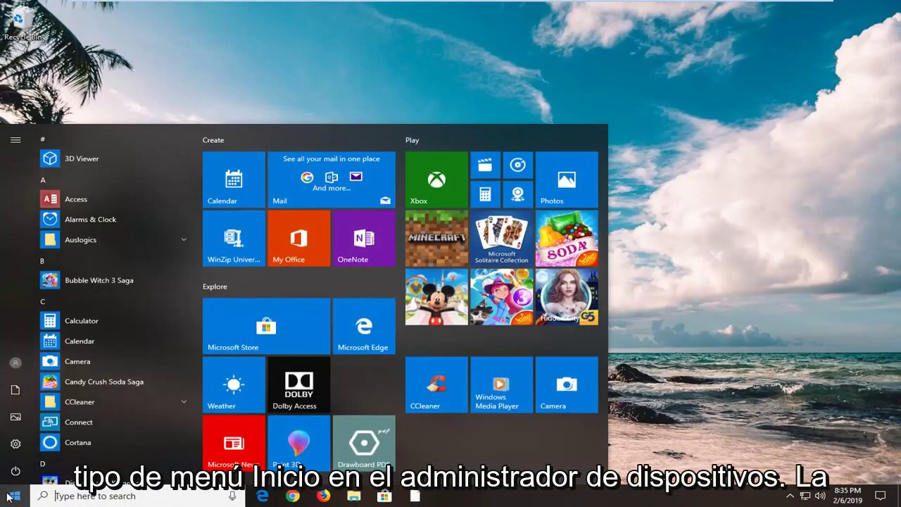
{"action": "type", "text": "d"}
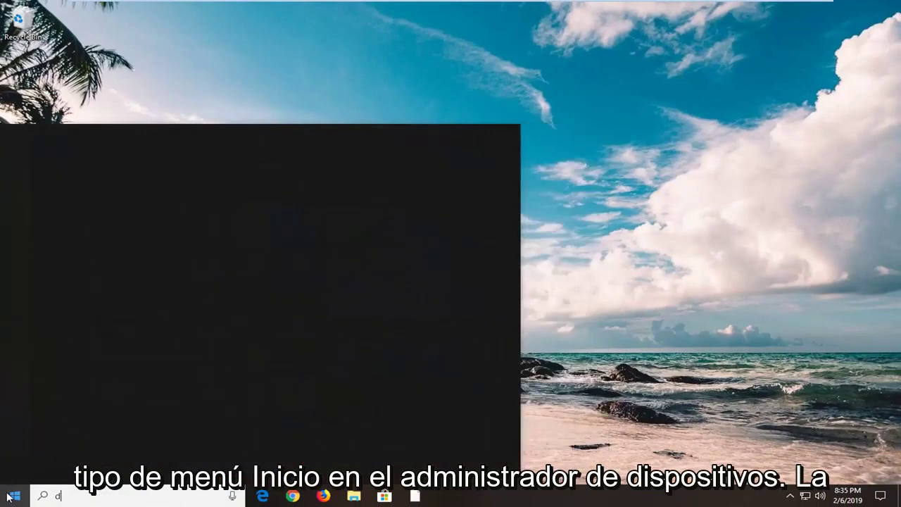
{"action": "type", "text": "evice manager"}
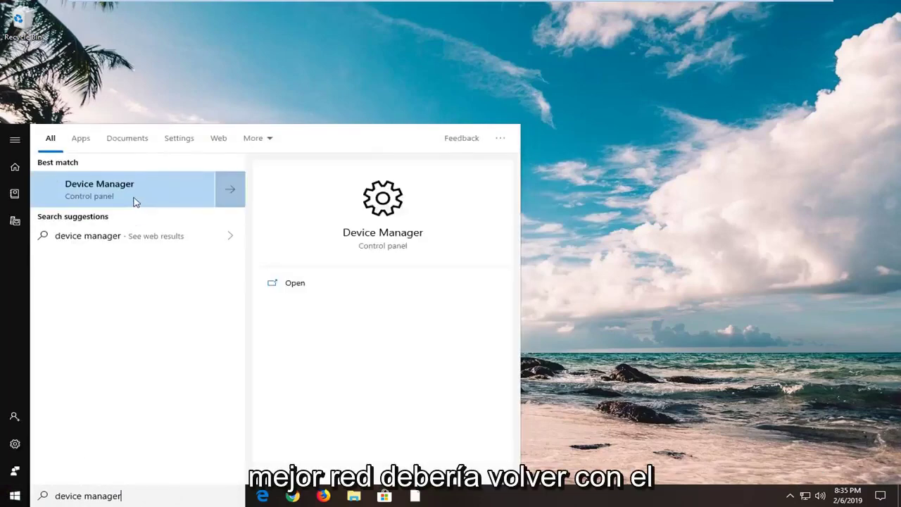
{"action": "left_click", "coordinate": [98, 194]}
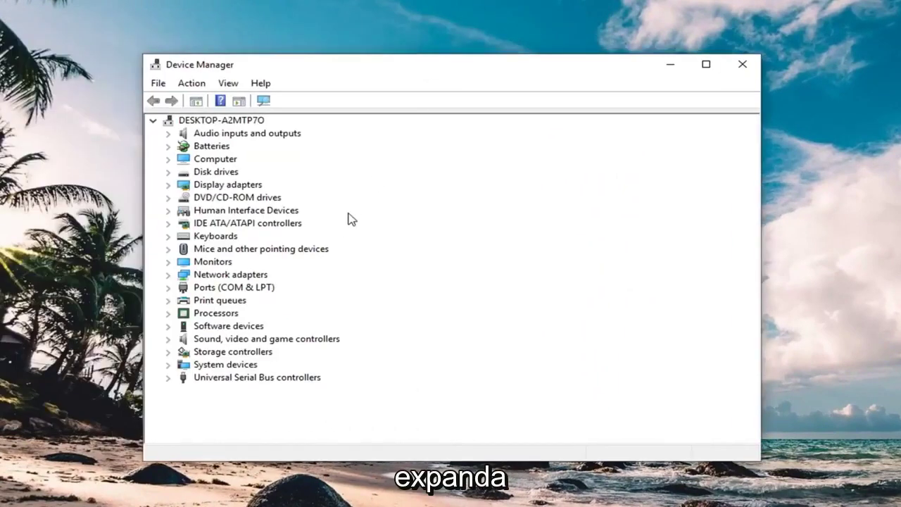
Step: Start a driver update for the Intel(R) 82574L Gigabit adapter under Network adapters
{"action": "double_click", "coordinate": [219, 274]}
{"action": "left_click", "coordinate": [302, 288]}
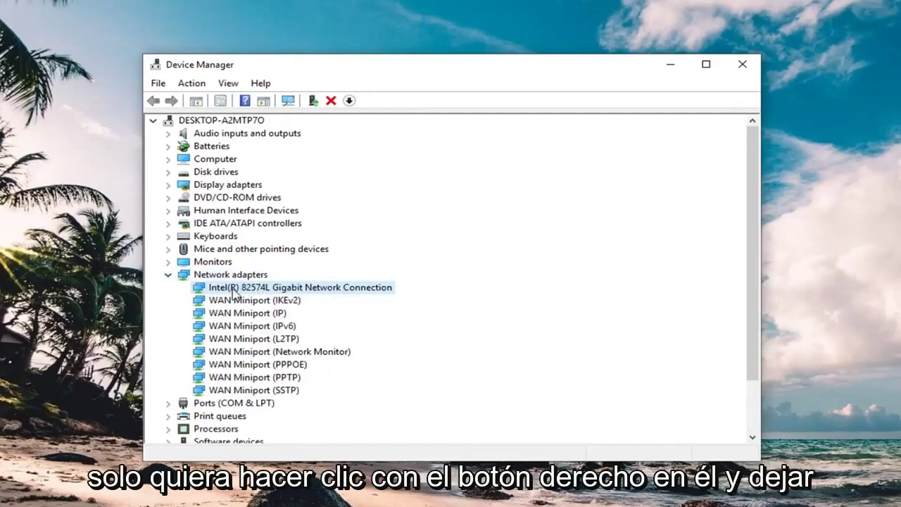
{"action": "right_click", "coordinate": [233, 292]}
{"action": "left_click", "coordinate": [294, 299]}
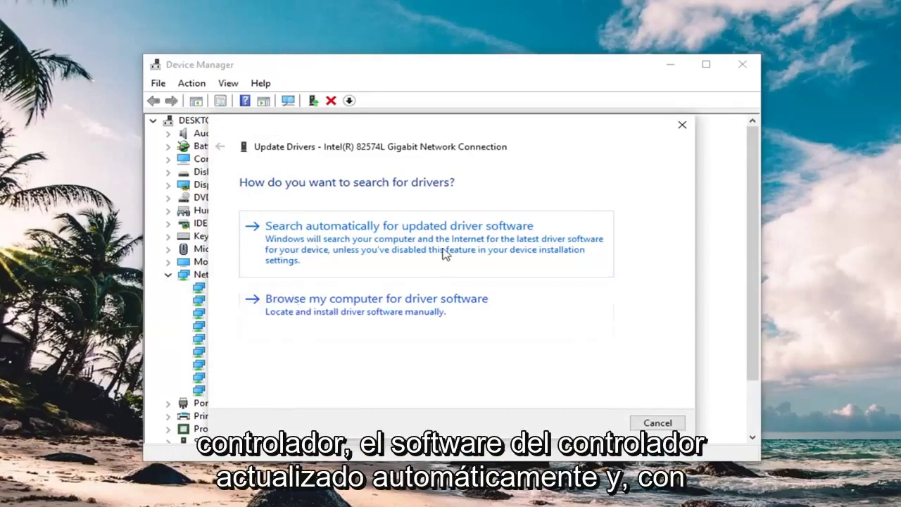
Step: Search automatically for Intel adapter drivers, then close the wizard after 'best drivers installed'
{"action": "left_click", "coordinate": [474, 249]}
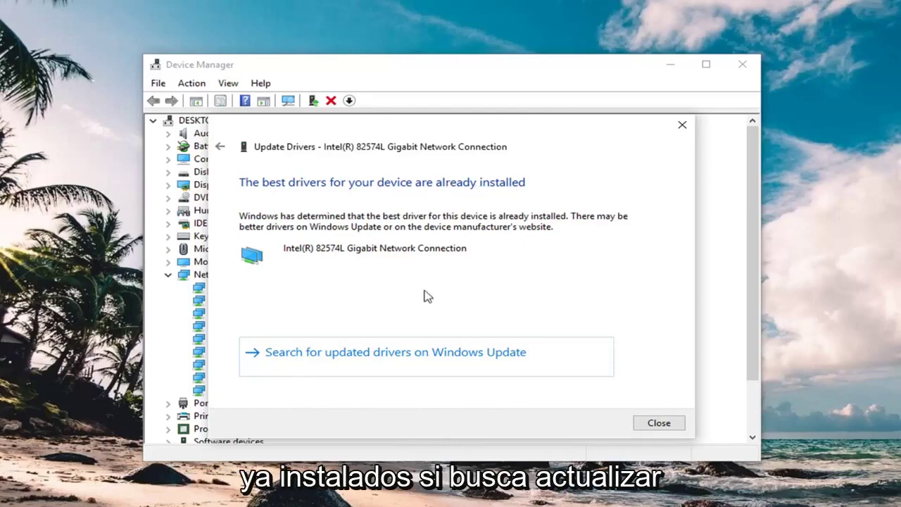
{"action": "key", "text": "Escape"}
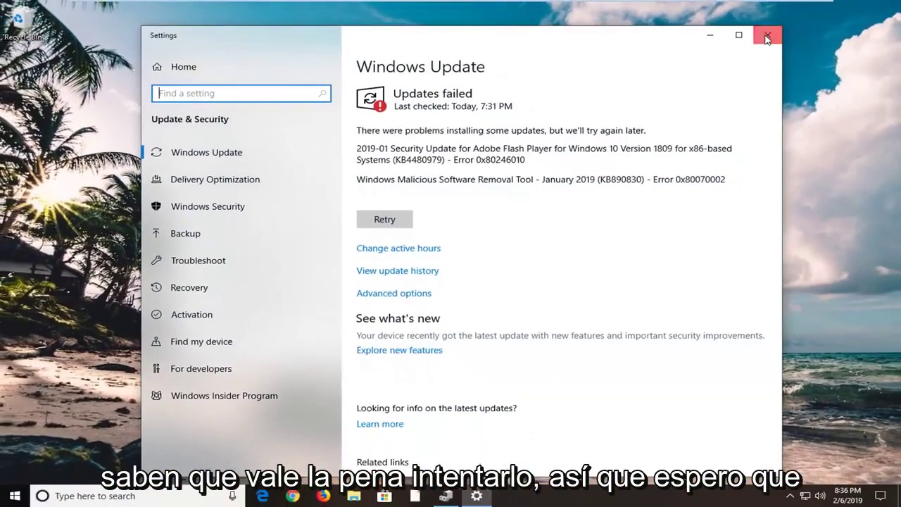
{"action": "left_click", "coordinate": [767, 37]}
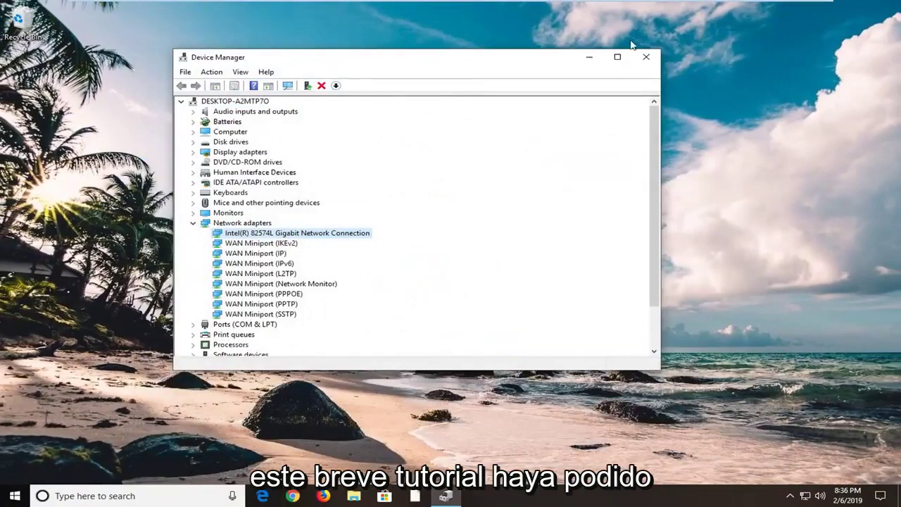
Step: Close the Device Manager window
{"action": "left_click", "coordinate": [646, 56]}
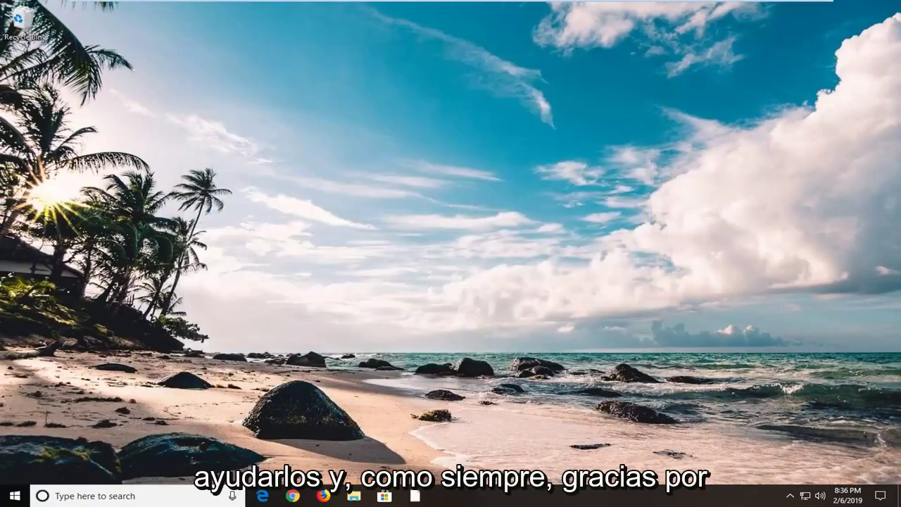